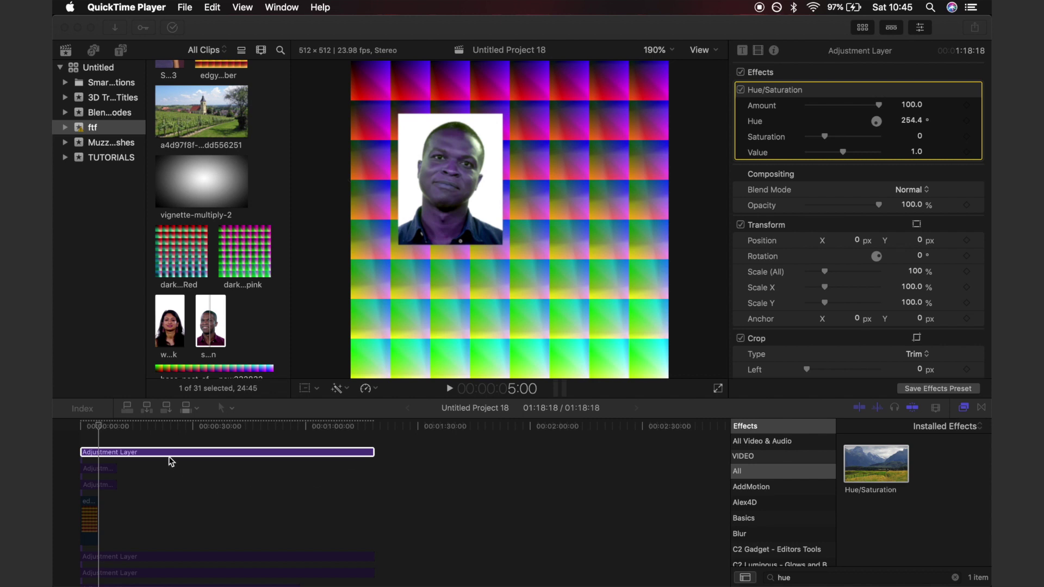
- Toggle the Adjustment Layer off and on to compare, then re-dial its Hue/Saturation hue
left_click(100, 456)
key("v")
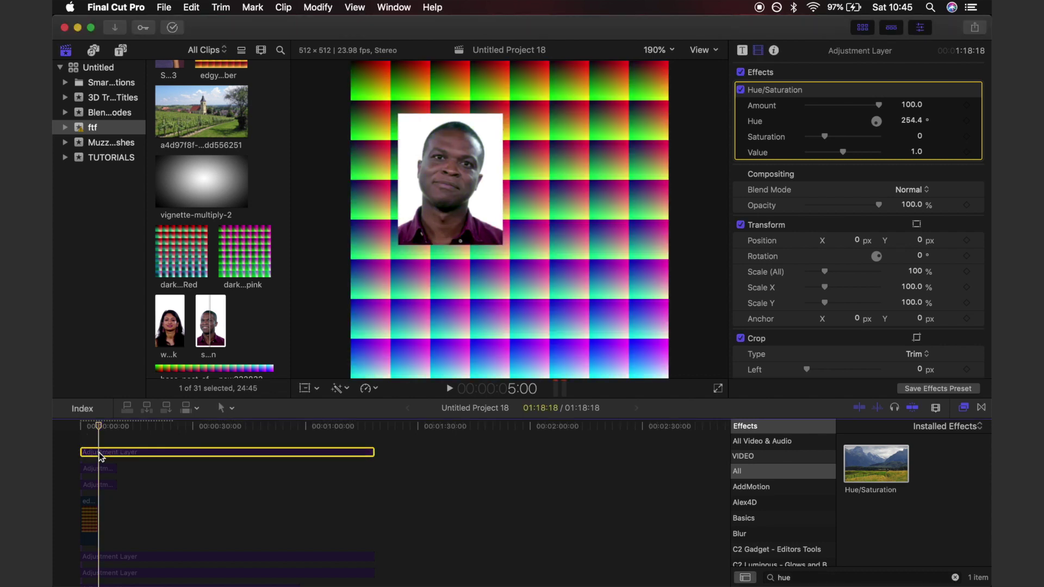
key("v")
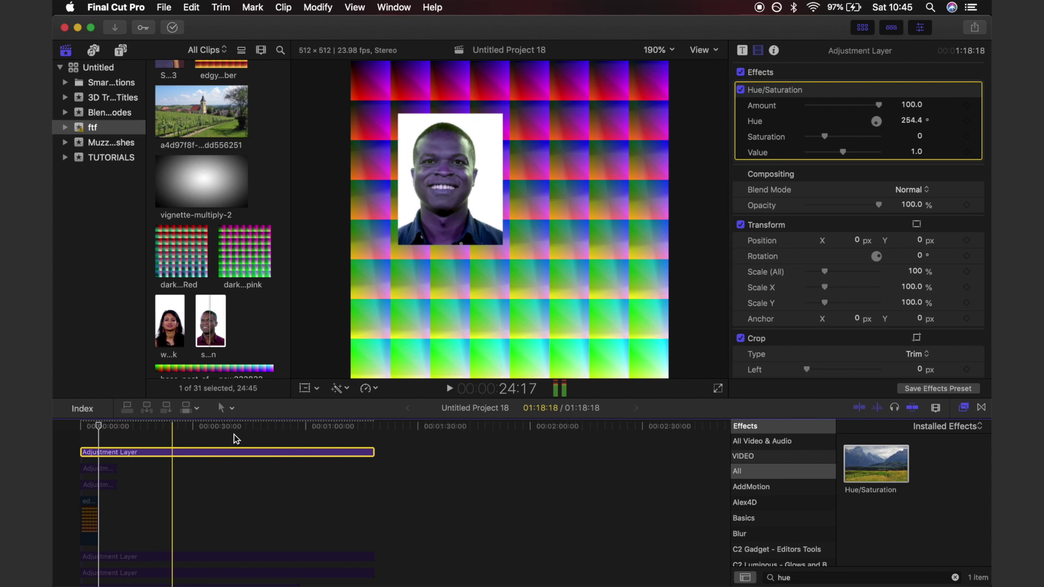
left_click_drag(910, 124, 911, 121)
- Save the current Final Cut Pro frame as an image with Save Current Frame
left_click(974, 27)
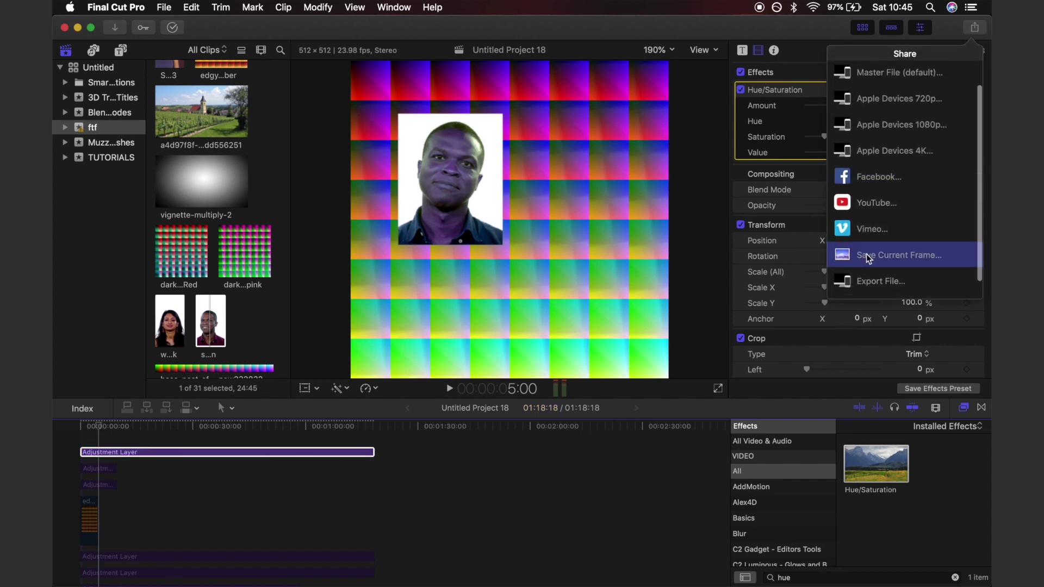
left_click(868, 259)
left_click(664, 120)
left_click(615, 121)
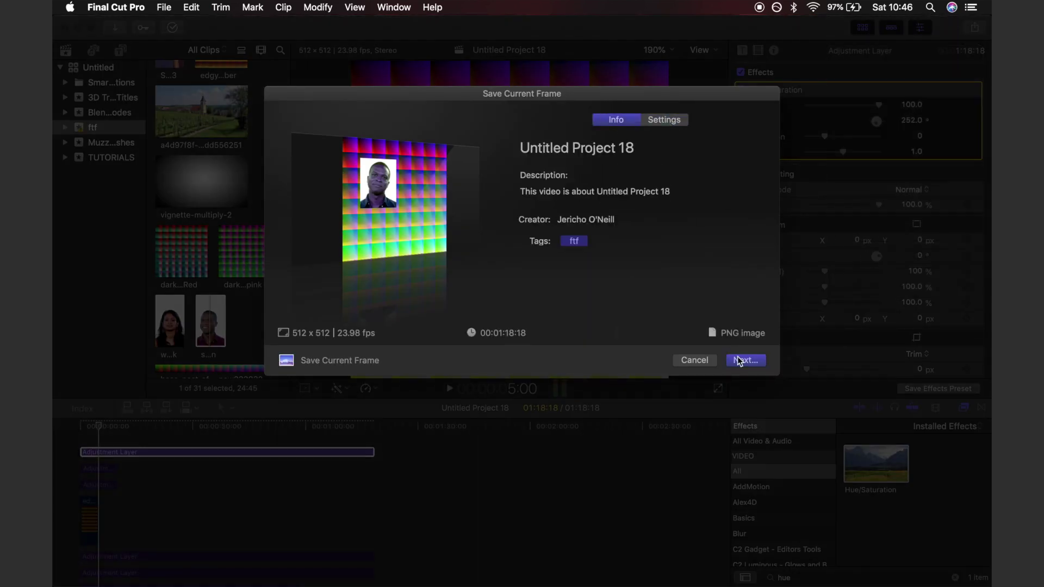
left_click(745, 360)
left_click(597, 170)
- Search Finder for 'base' and Quick Look base_post_effect_lookup_table.png
left_click(144, 569)
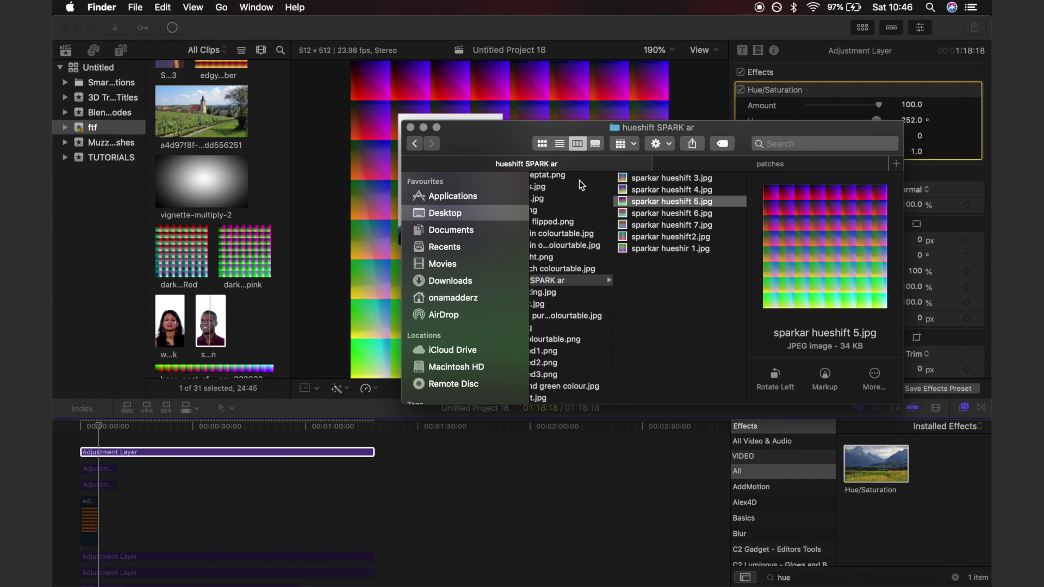
left_click(821, 144)
type("base")
scroll(663, 316, "down", 5)
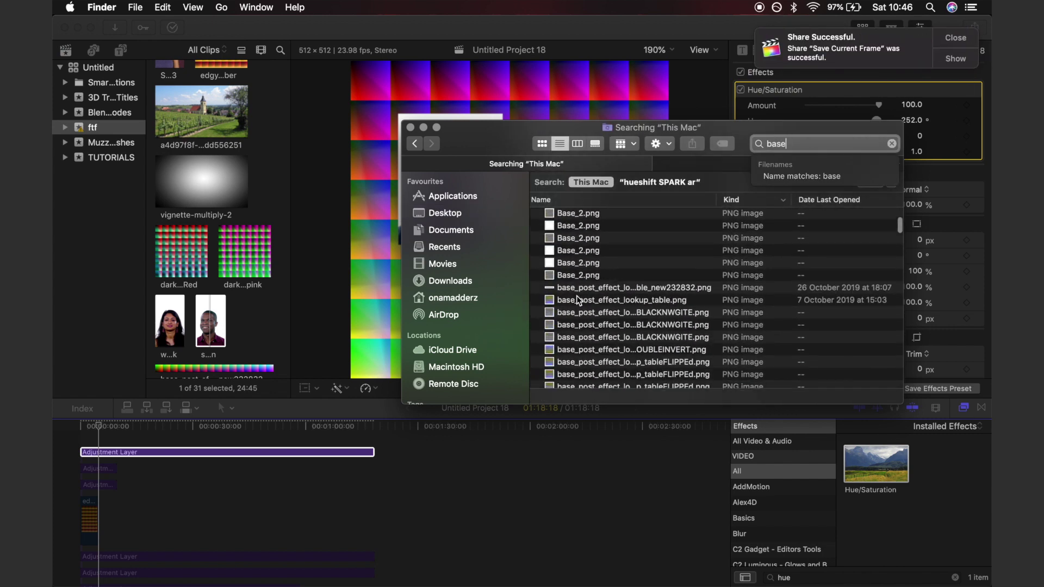
left_click(625, 300)
key("space")
scroll(599, 277, "up", 2)
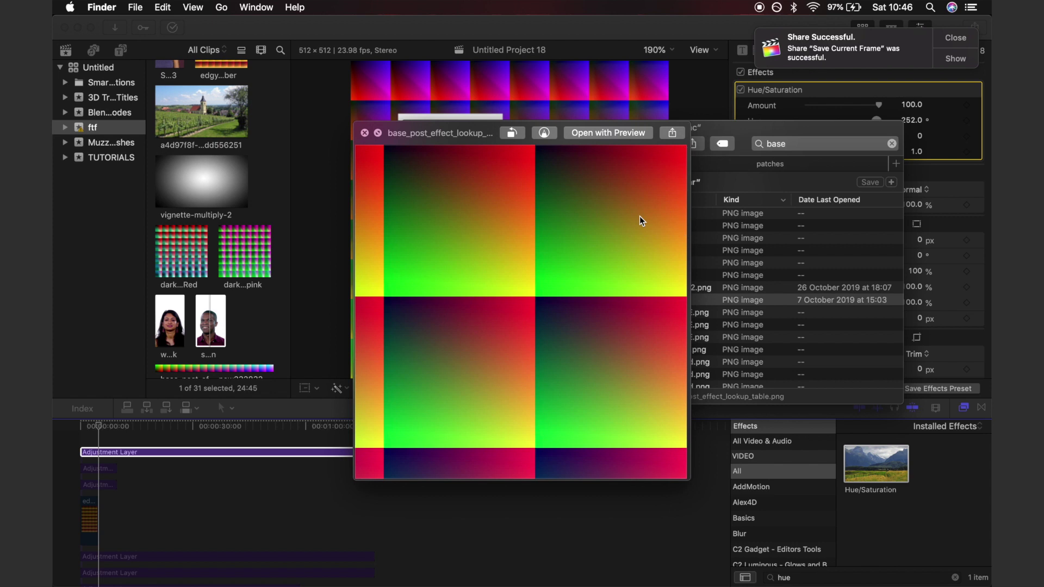
- Take a screenshot of the lookup table image's top-right quarter
key("super+shift+4")
left_click_drag(536, 296, 682, 148)
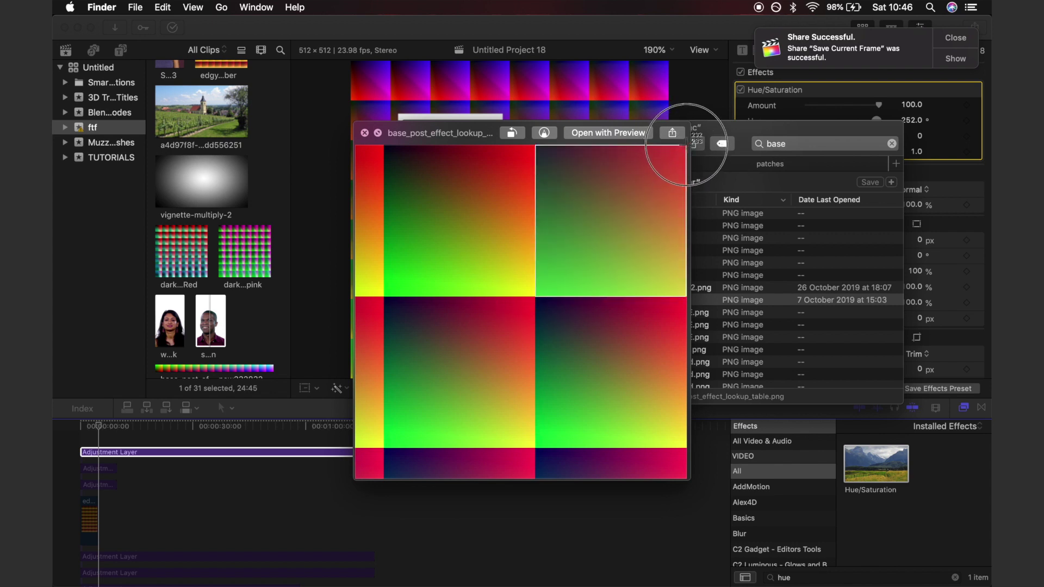
left_click_drag(686, 146, 688, 147)
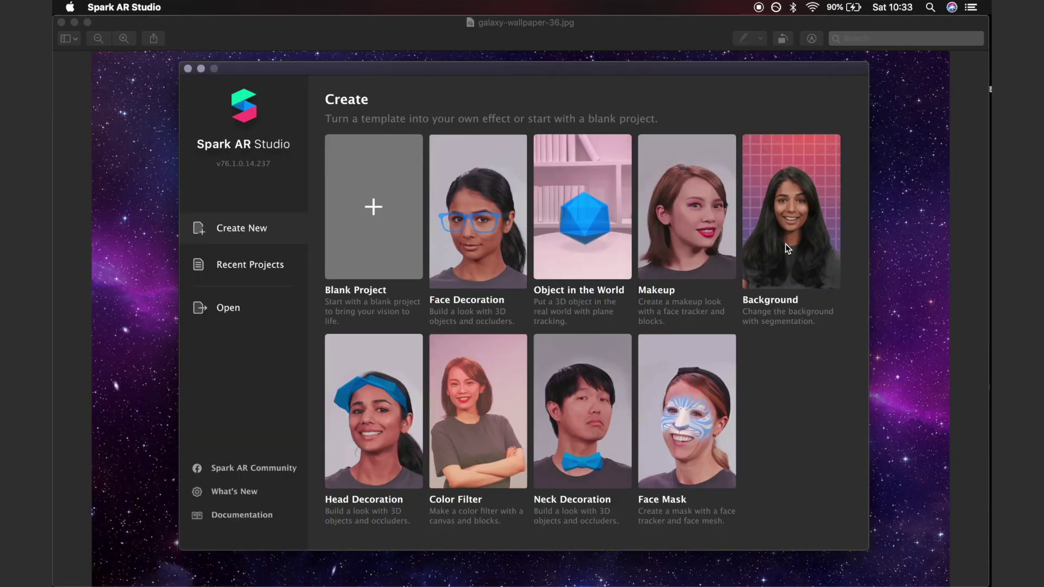
- Start a Background template project and preview it on a woman's simulator video
left_click(785, 245)
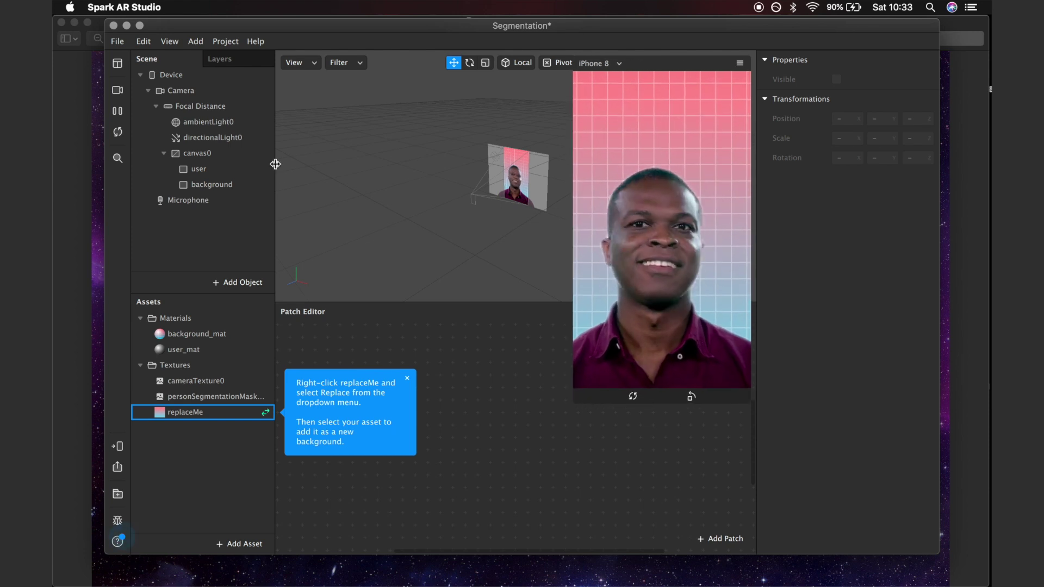
left_click(139, 25)
left_click(65, 86)
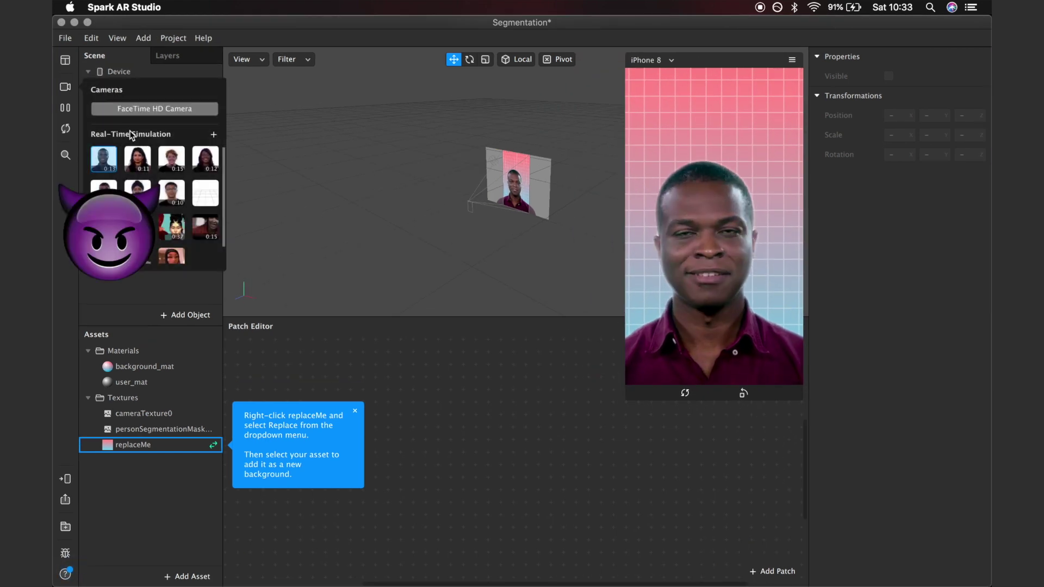
left_click(182, 257)
left_click(326, 279)
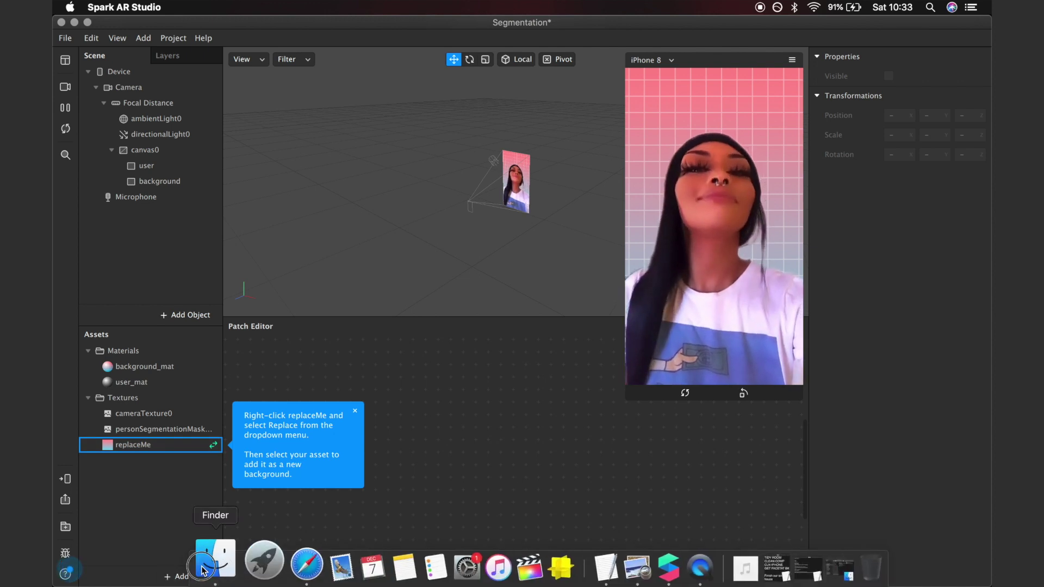
- Import FastColorLUT.arp from the Finder patches folder into the Spark AR project
left_click(202, 571)
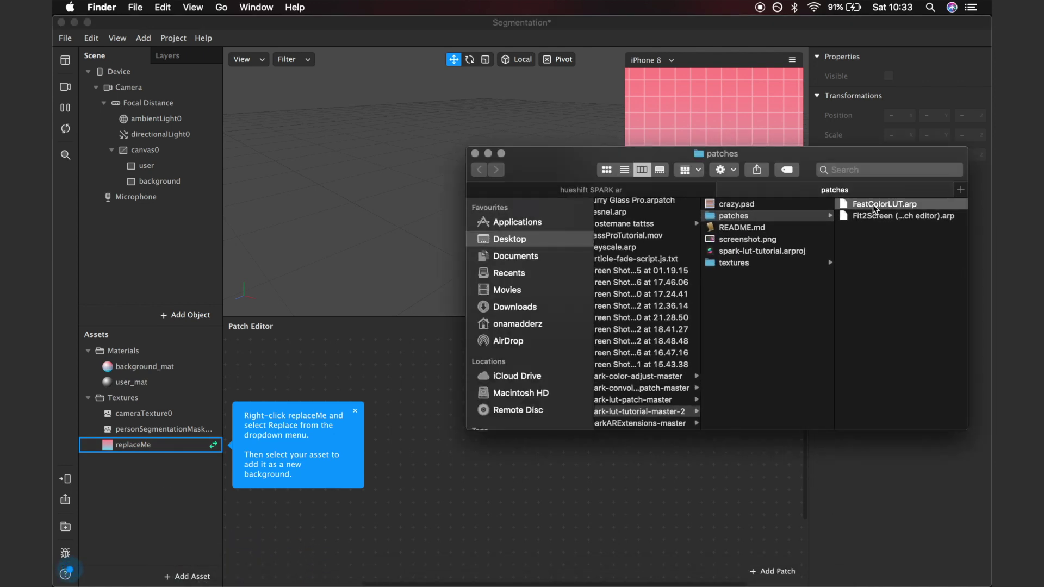
left_click(875, 205)
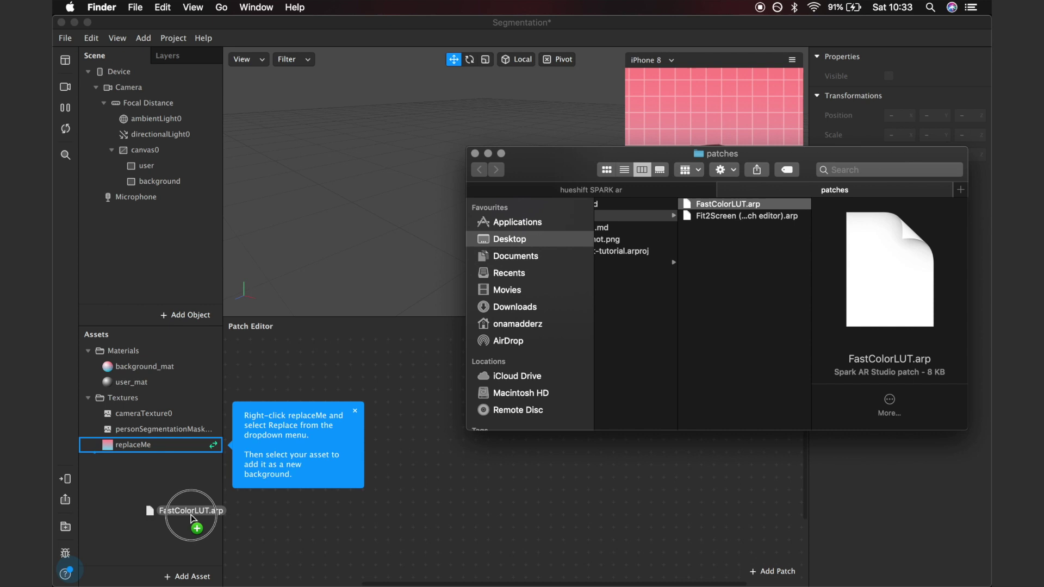
left_click(229, 518)
left_click_drag(148, 478, 468, 412)
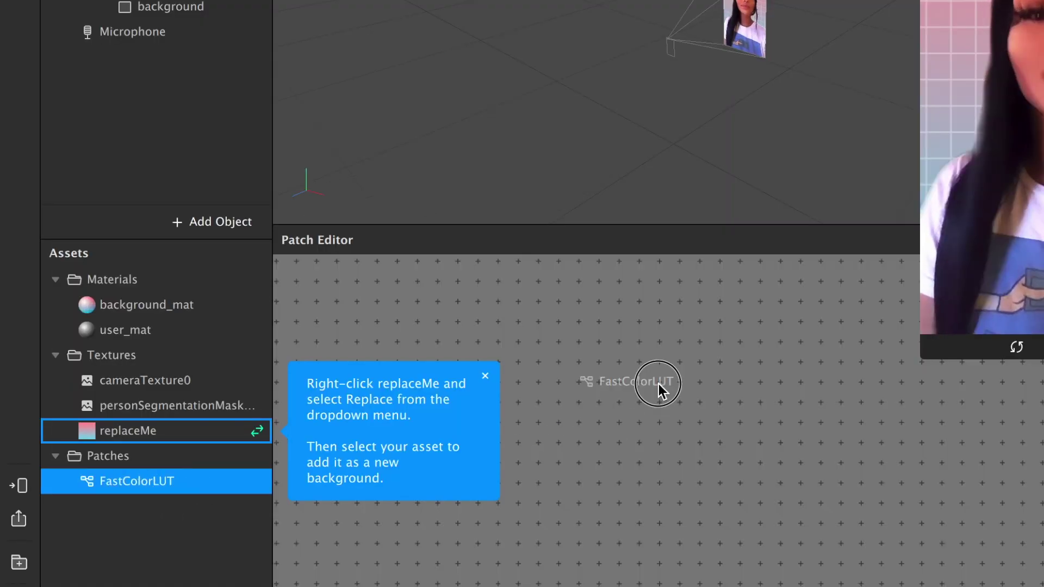
- Add a second FastColorLUT node below the first in the Patch Editor
left_click(483, 376)
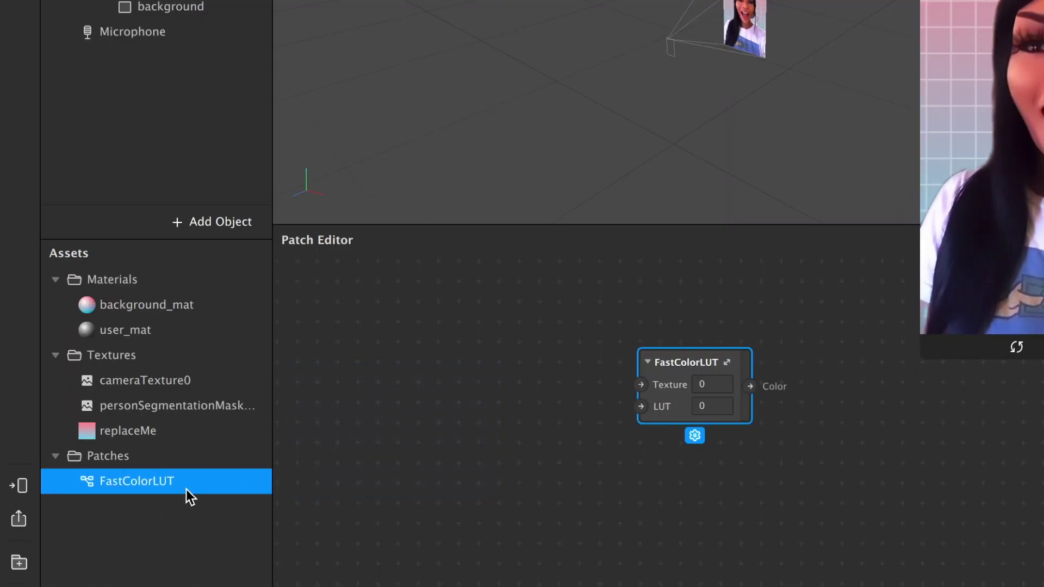
left_click_drag(186, 490, 570, 517)
left_click_drag(749, 579, 645, 533)
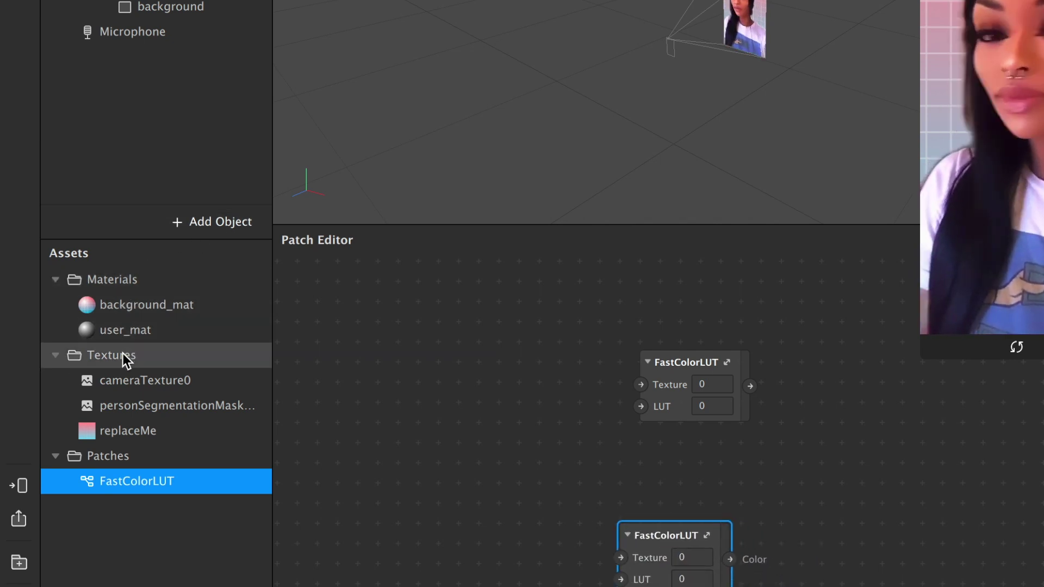
- Add cameraTexture0 and wire its output into the FastColorLUT Texture inputs
left_click_drag(128, 382, 410, 321)
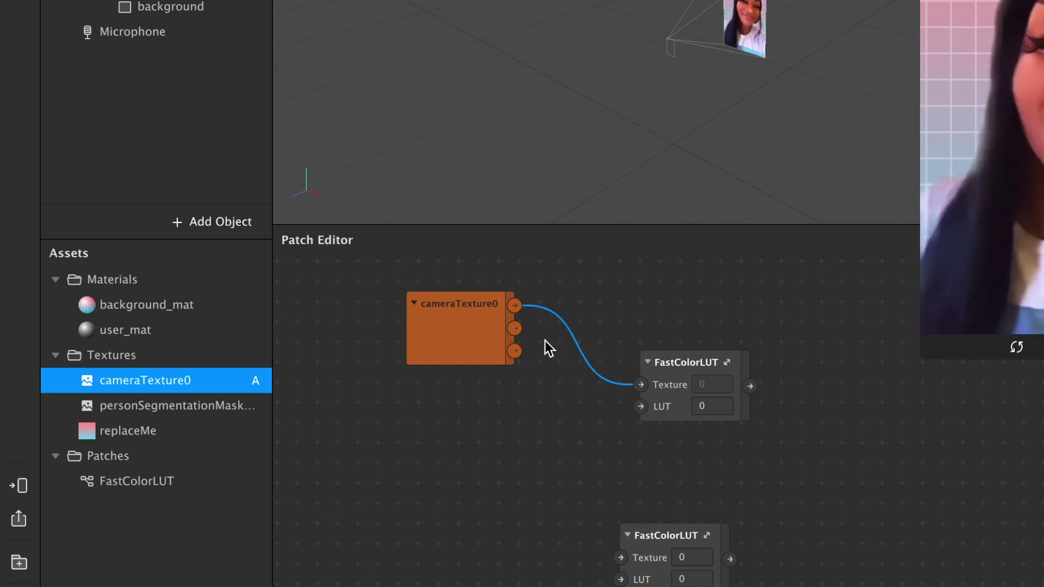
left_click_drag(515, 306, 621, 558)
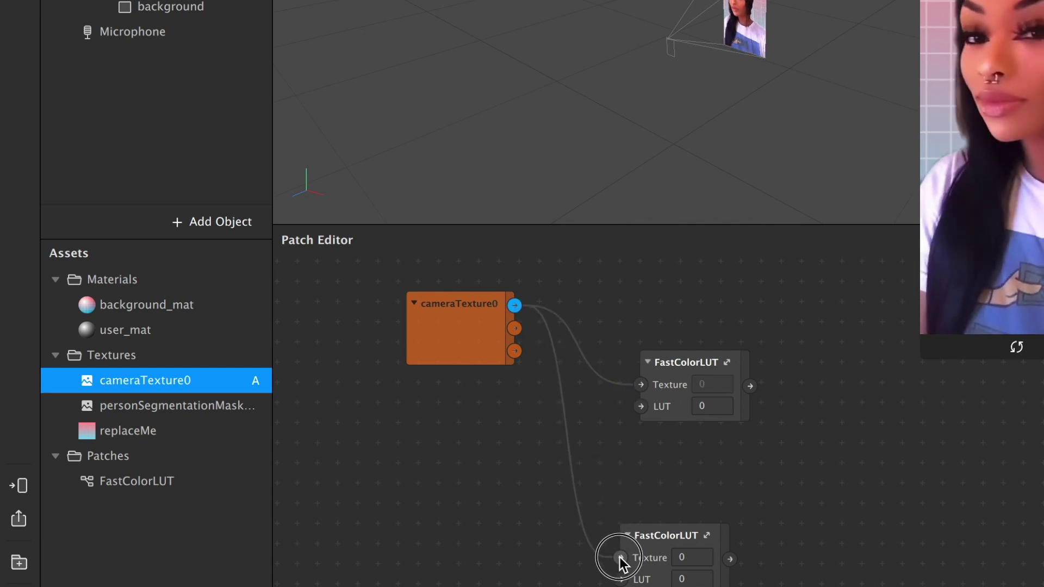
scroll(649, 503, "right", 6)
scroll(649, 503, "down", 2)
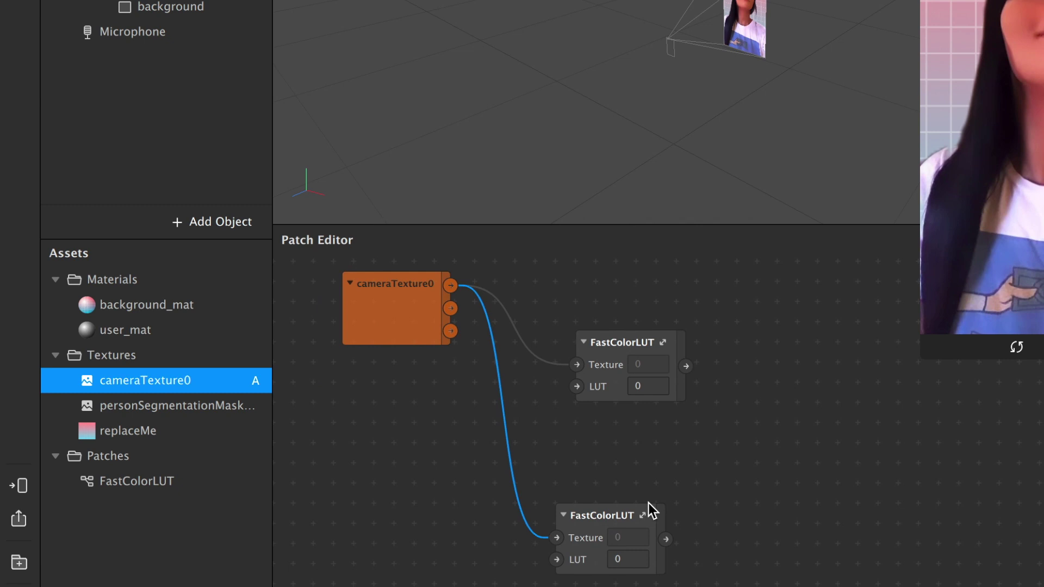
- Create a background_mat texture patch and feed it the upper FastColorLUT output
left_click(163, 304)
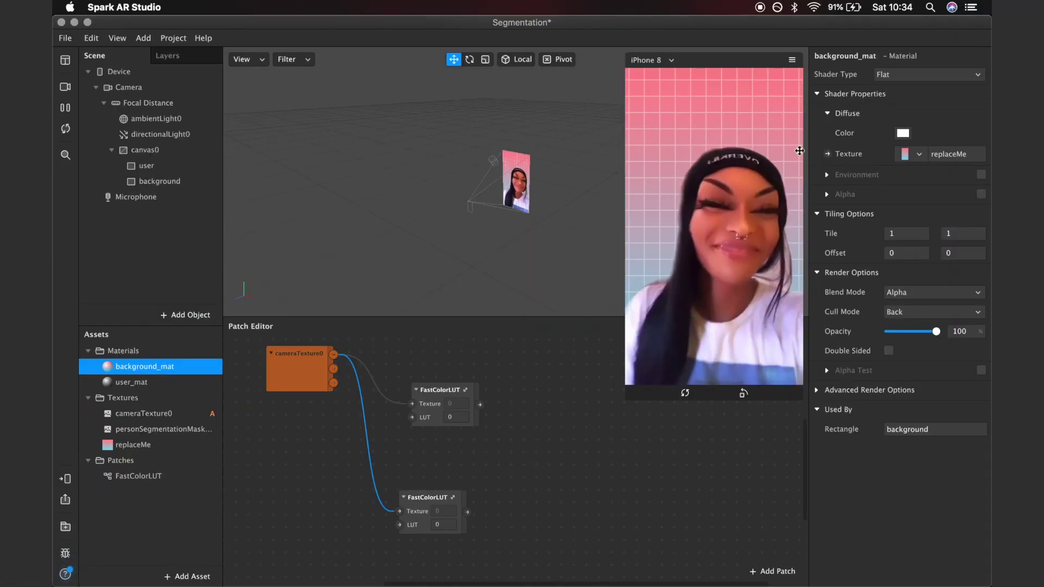
left_click(827, 154)
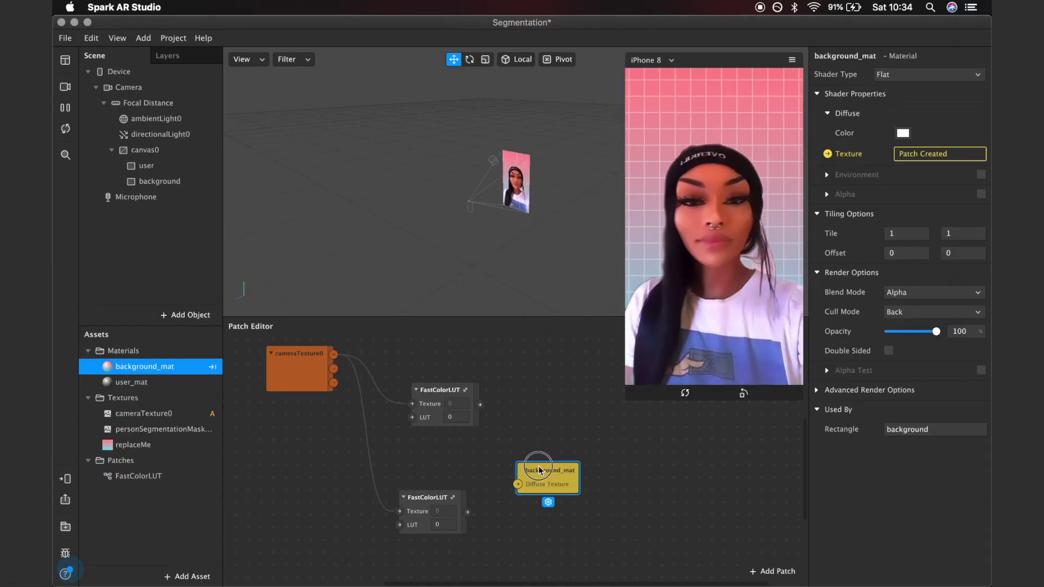
left_click_drag(540, 471, 512, 411)
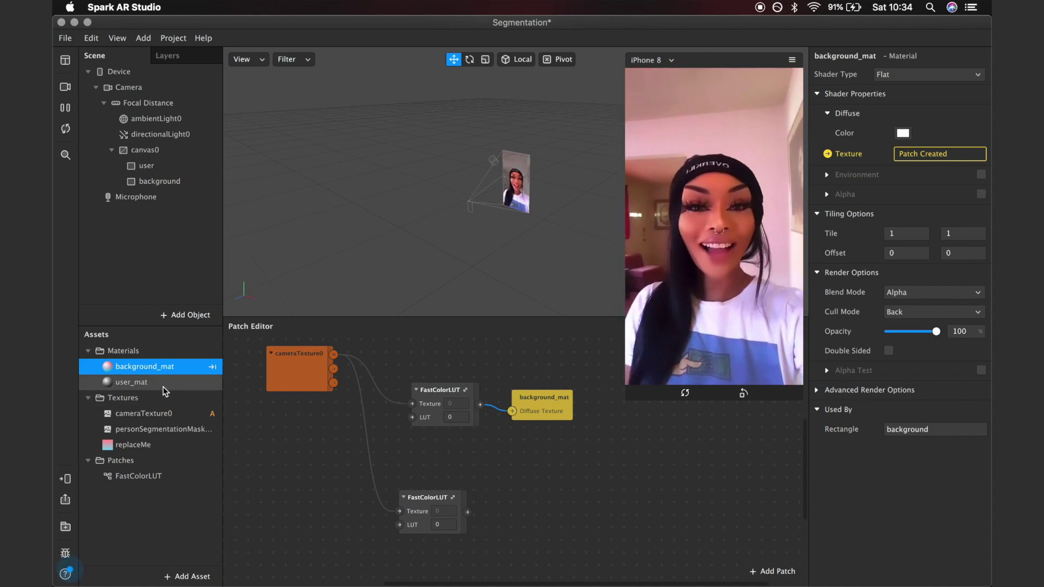
- Create a user_mat texture patch and feed it the lower FastColorLUT output
left_click(134, 382)
left_click(827, 154)
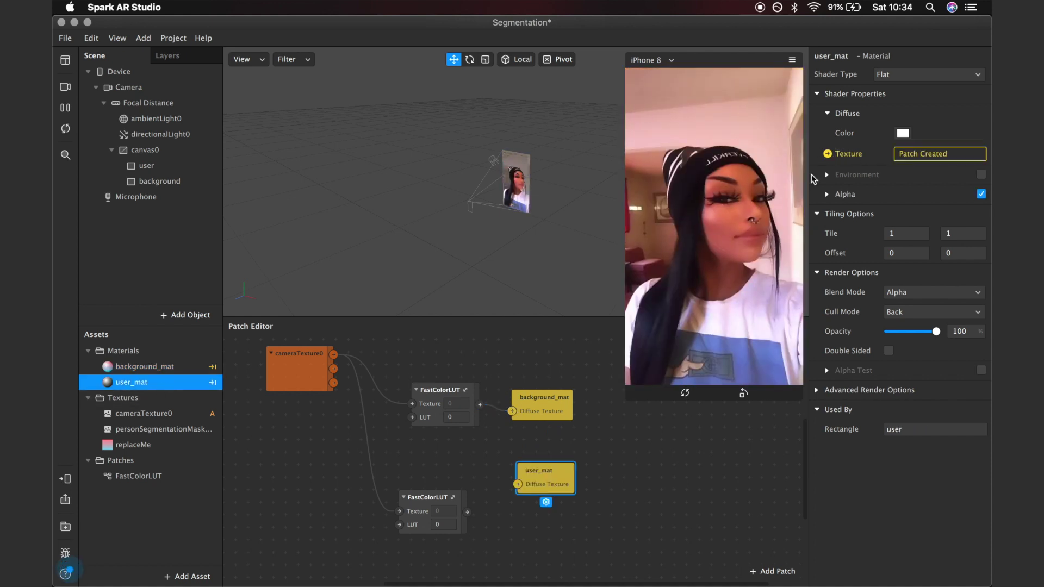
left_click_drag(551, 479, 545, 482)
left_click_drag(467, 511, 511, 486)
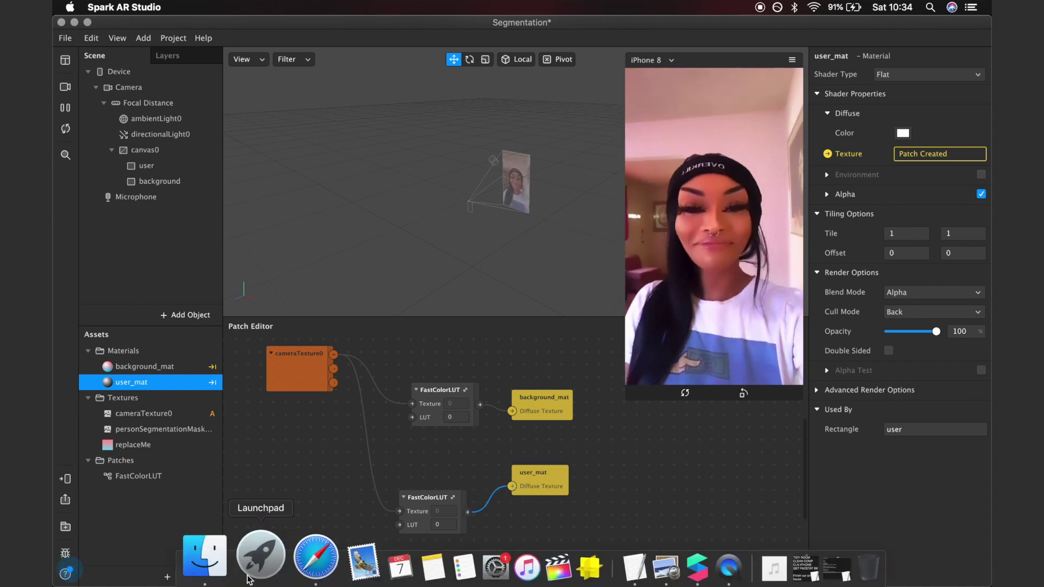
left_click(208, 557)
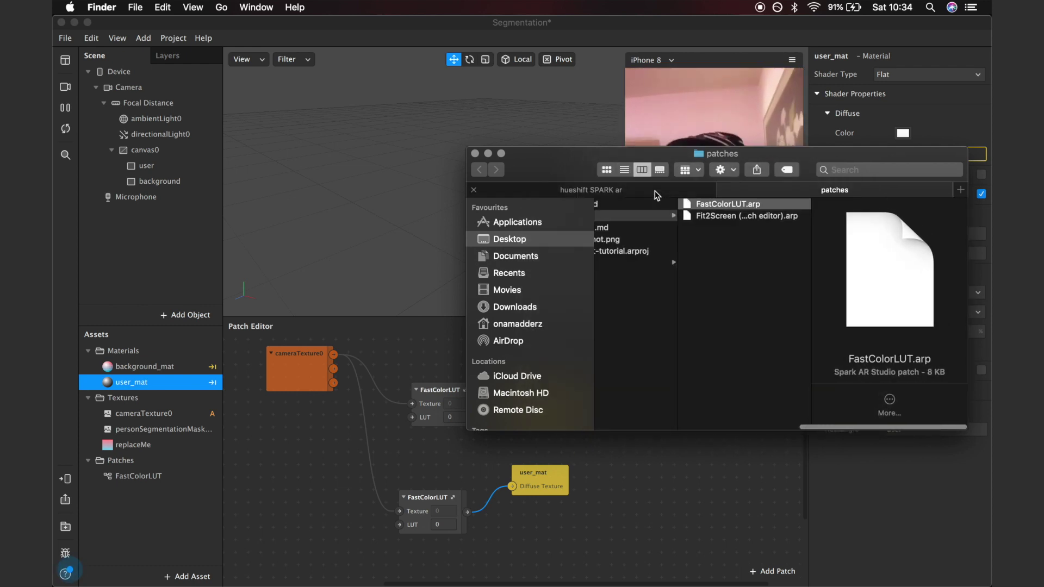
- Drag sparkar hueshift 5.jpg and Screen Shot 2019-08-19 at 18.50.48 into Spark AR's Assets
left_click(657, 195)
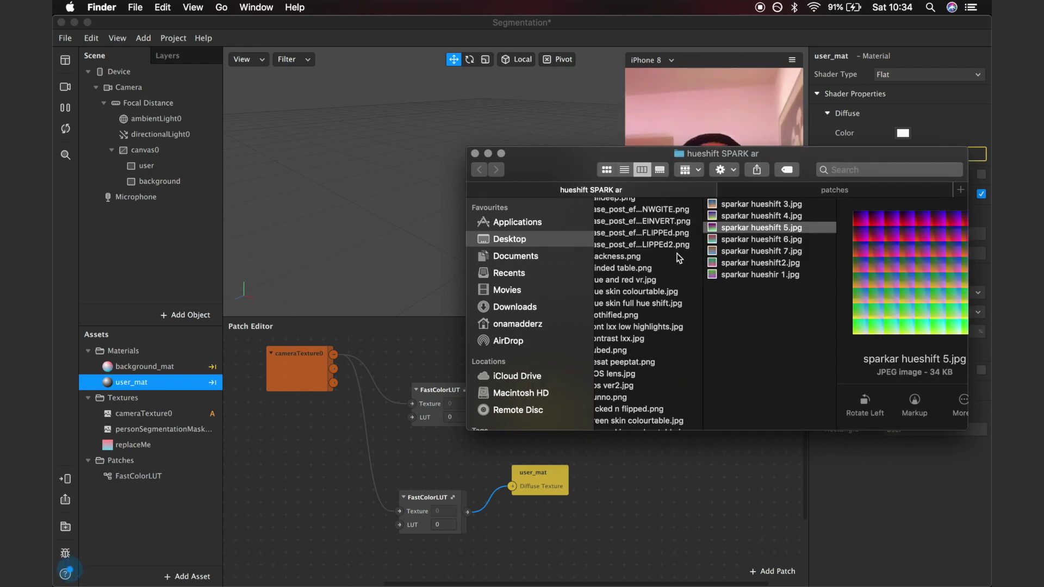
scroll(707, 250, "left", 3)
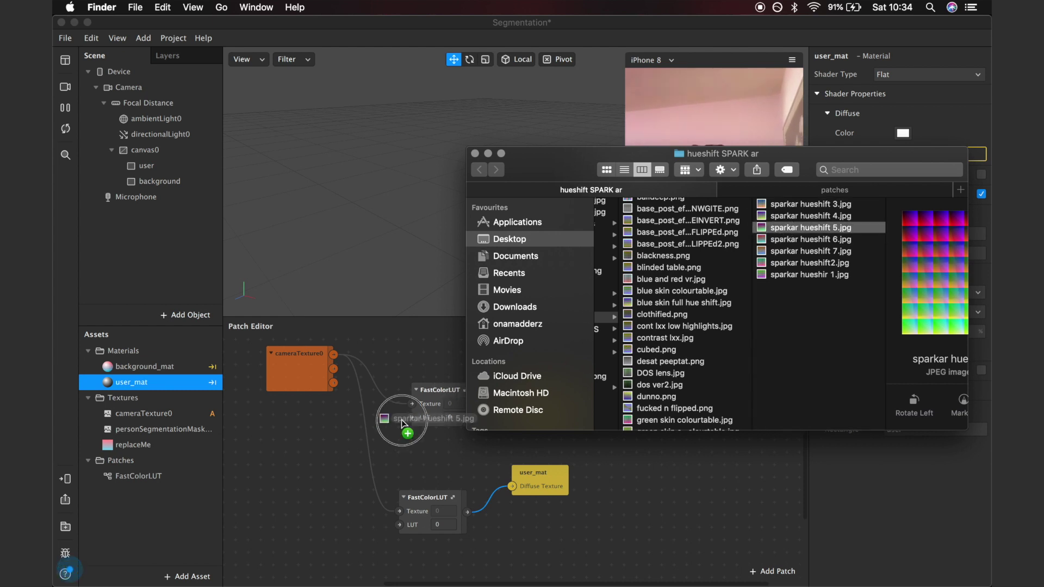
left_click_drag(402, 421, 174, 504)
scroll(665, 379, "down", 10)
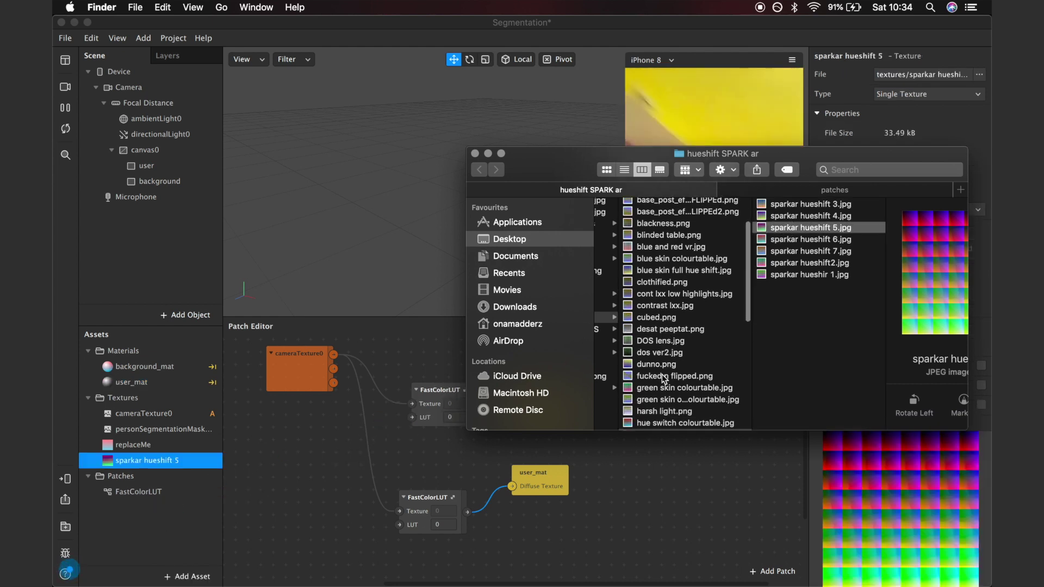
scroll(663, 379, "down", 1)
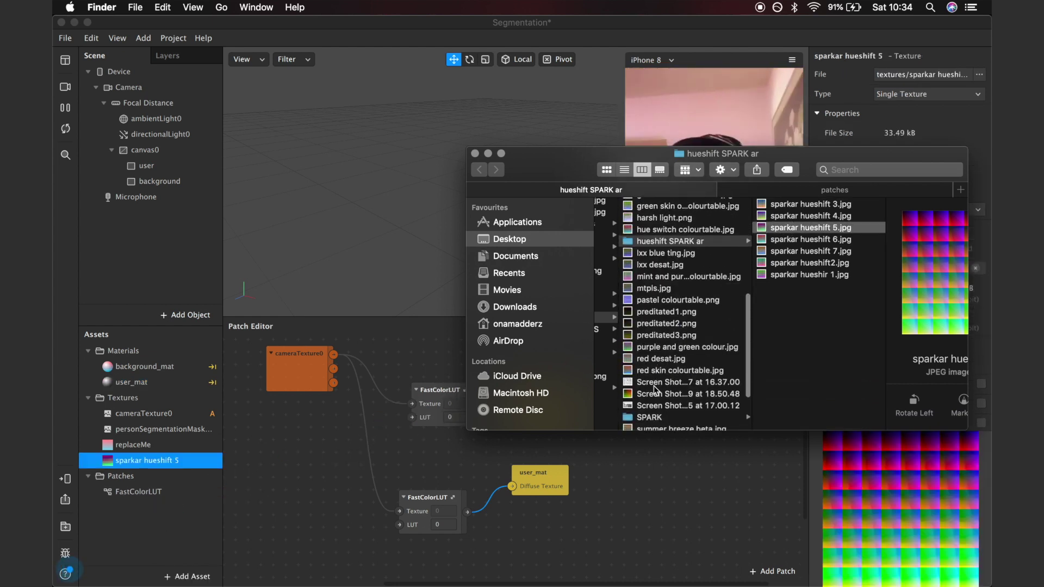
left_click(655, 394)
left_click_drag(655, 394, 171, 514)
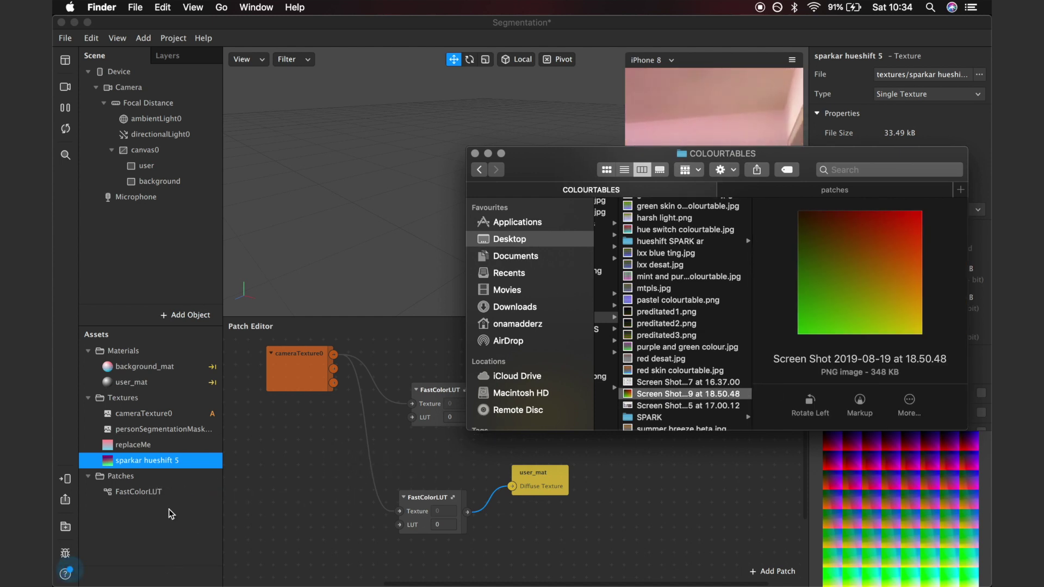
left_click(294, 480)
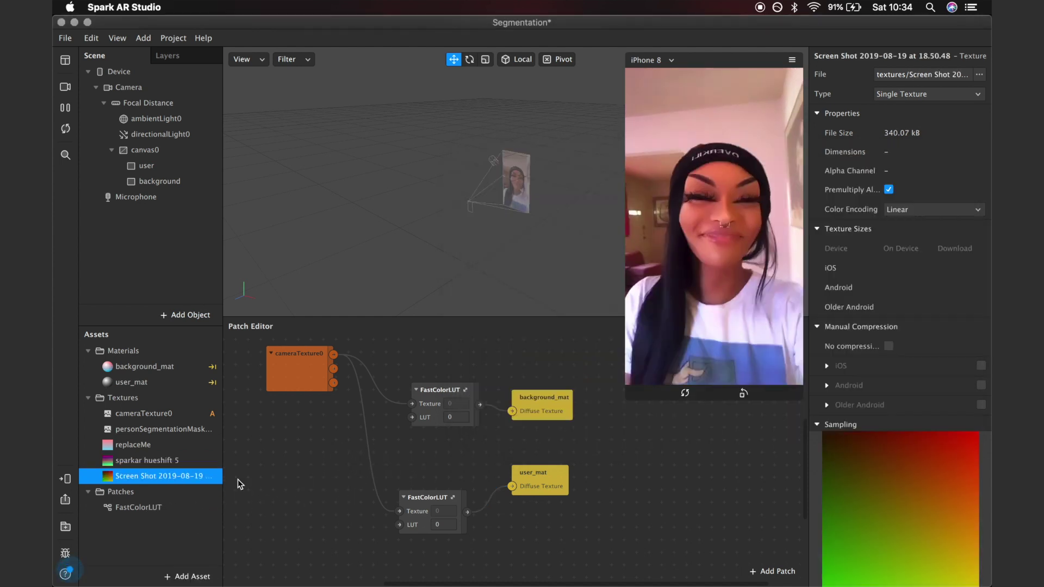
- Set both LUT textures to No compression and drop them into the Patch Editor
left_click(209, 461)
left_click(210, 383, "shift")
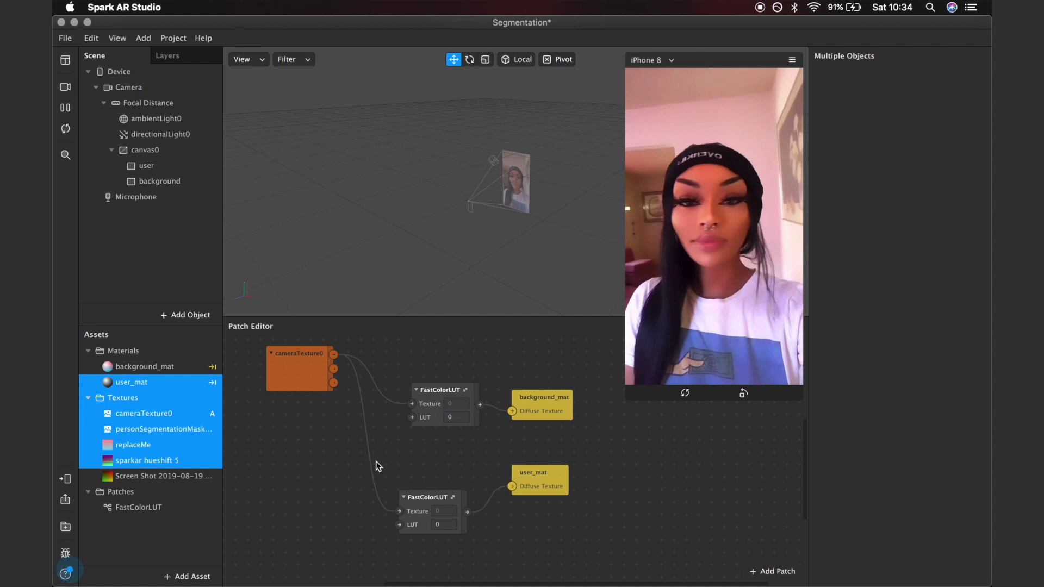
left_click(212, 477)
left_click(173, 463, "shift")
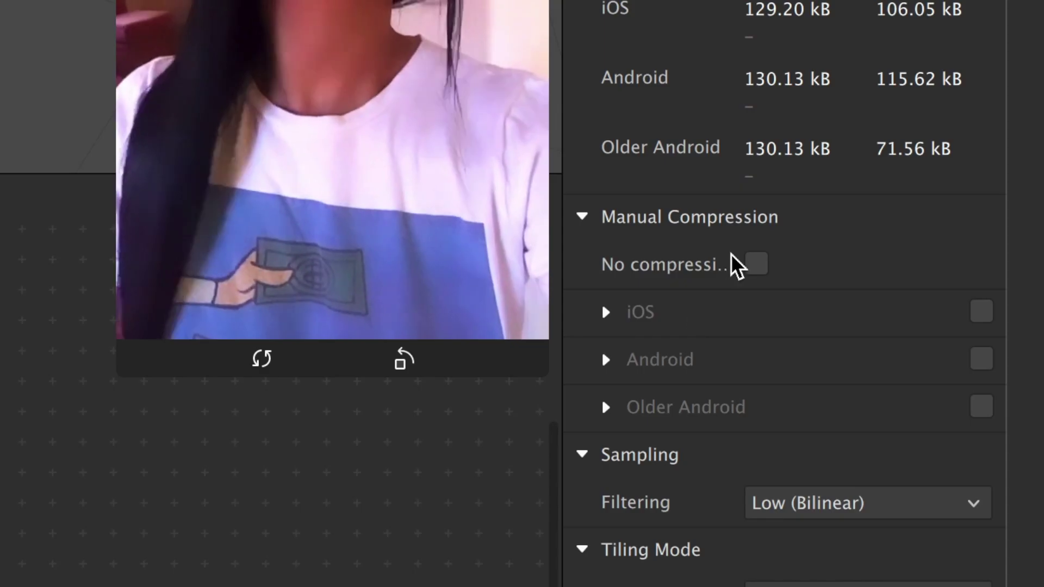
left_click(889, 354)
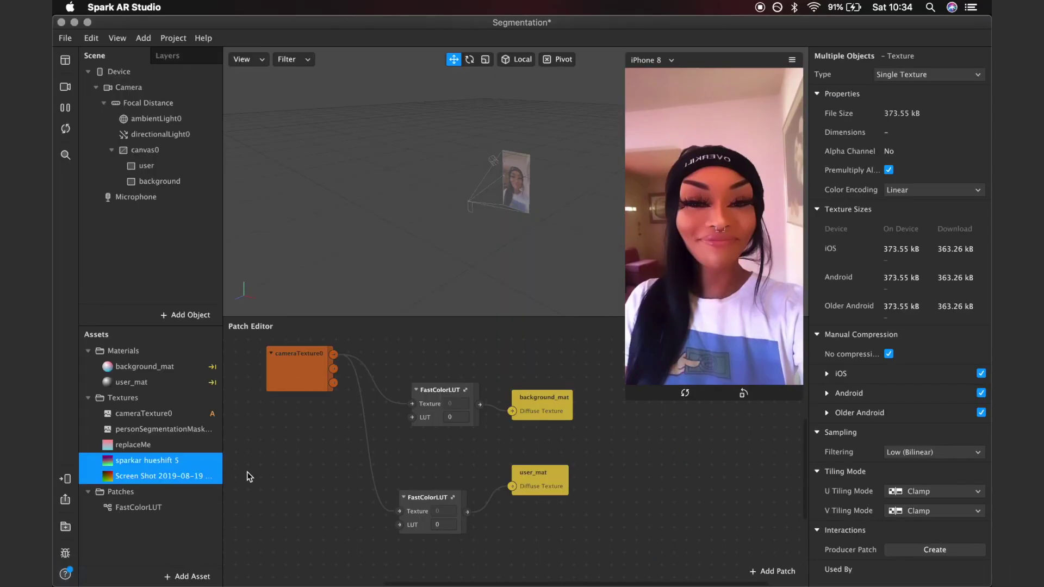
left_click_drag(158, 470, 314, 538)
- Connect sparkar hueshift 5 to the lower FastColorLUT's LUT port and enlarge the simulator
left_click_drag(419, 579, 383, 586)
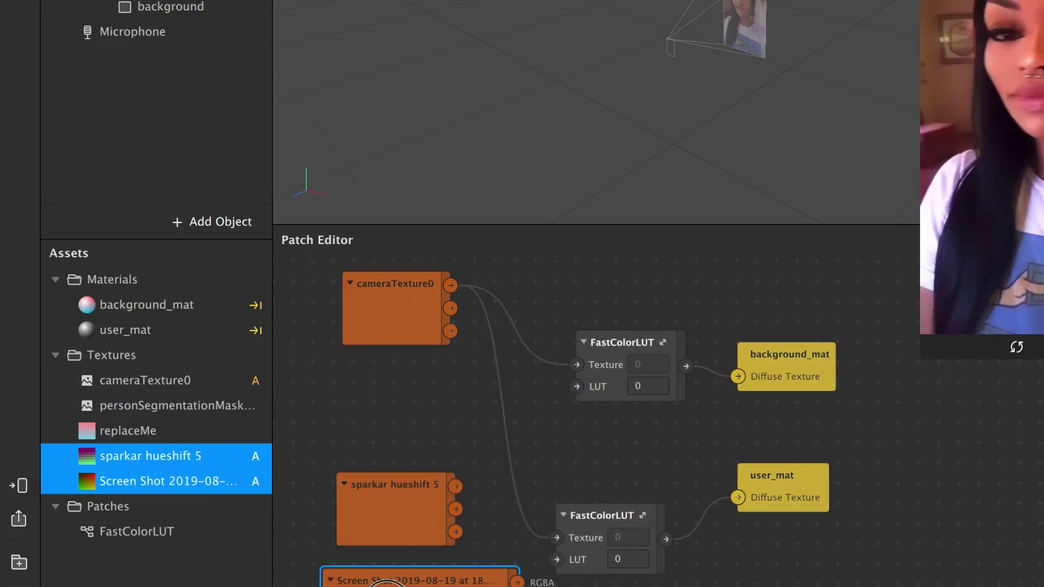
left_click_drag(415, 511, 563, 400)
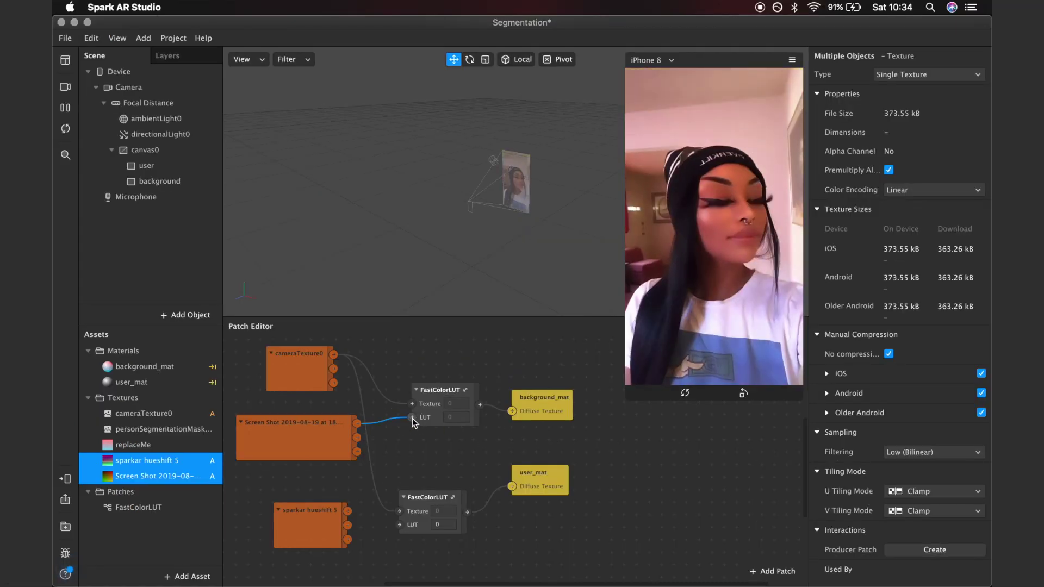
left_click_drag(412, 419, 412, 417)
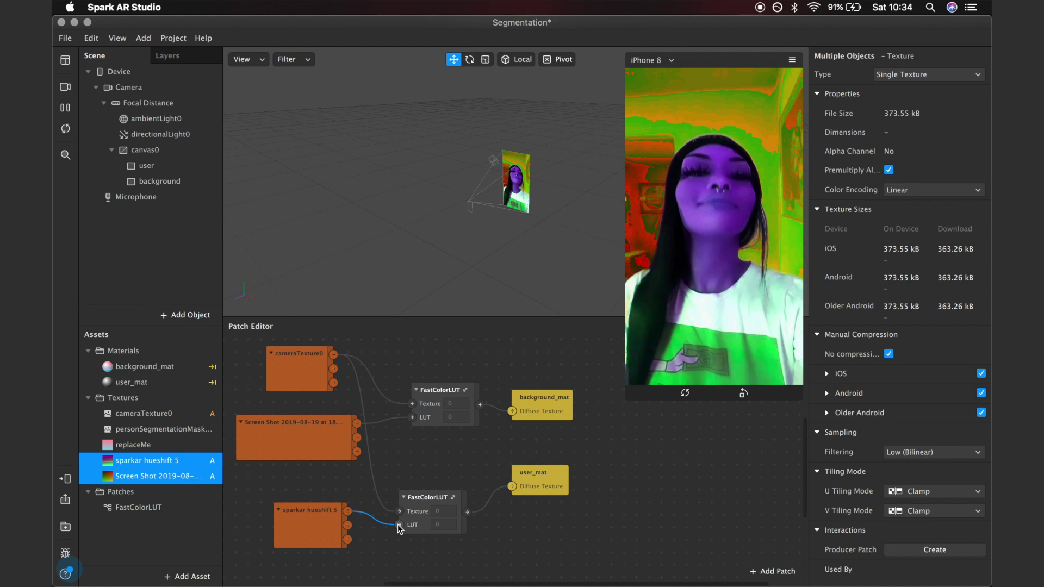
left_click_drag(621, 407, 551, 530)
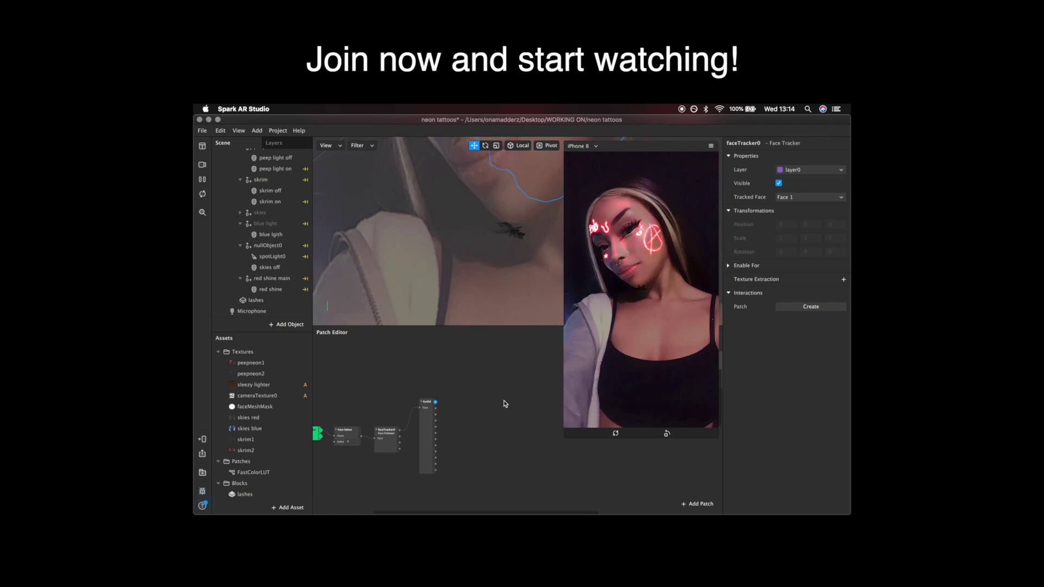
- Make the lashes block's eyelashes red and set Eyelashes Length to 2
left_click(256, 301)
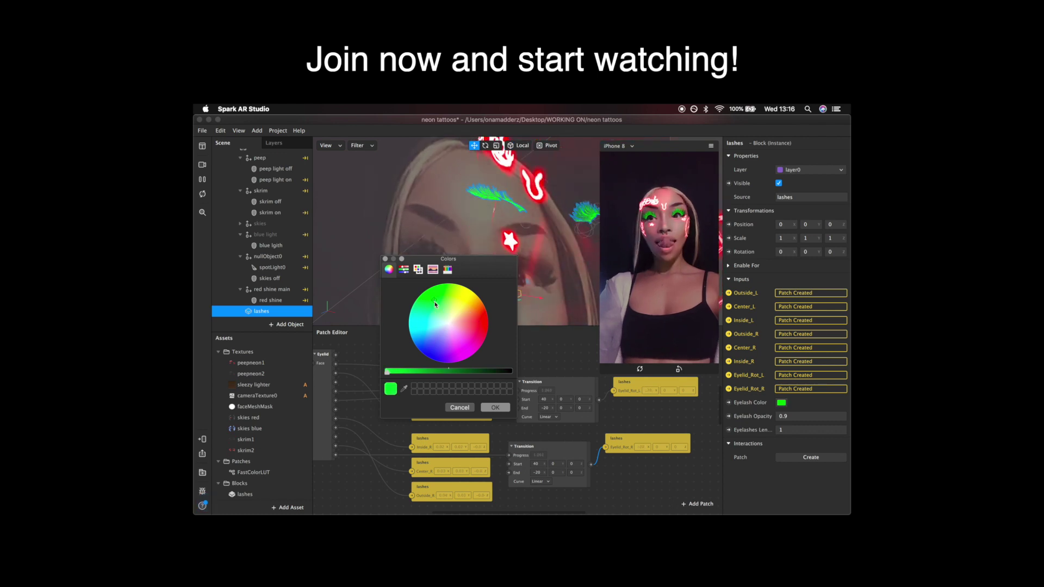
left_click(505, 410)
left_click_drag(603, 377, 519, 508)
left_click(779, 431)
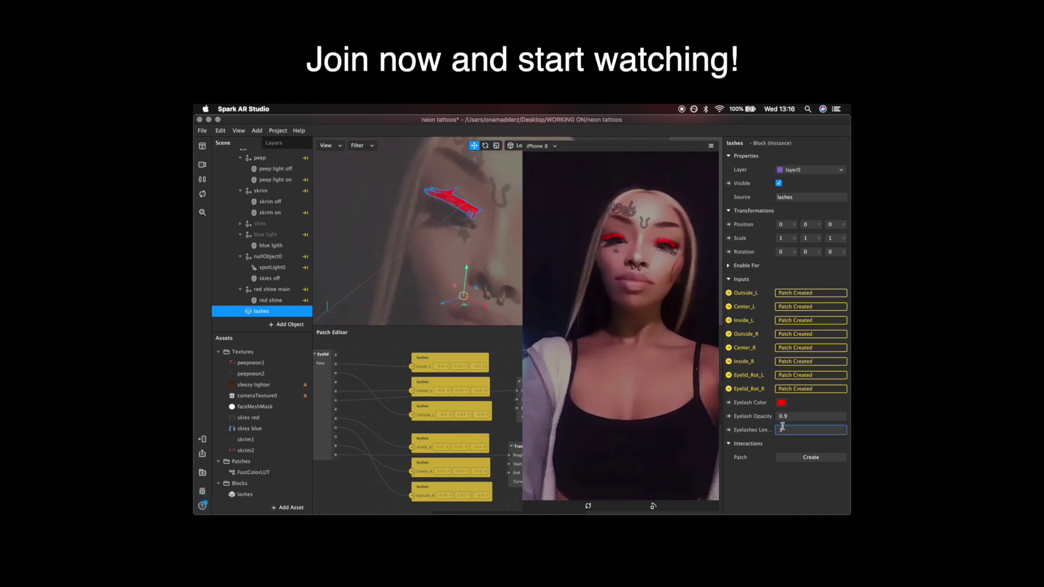
type("2")
key("Return")
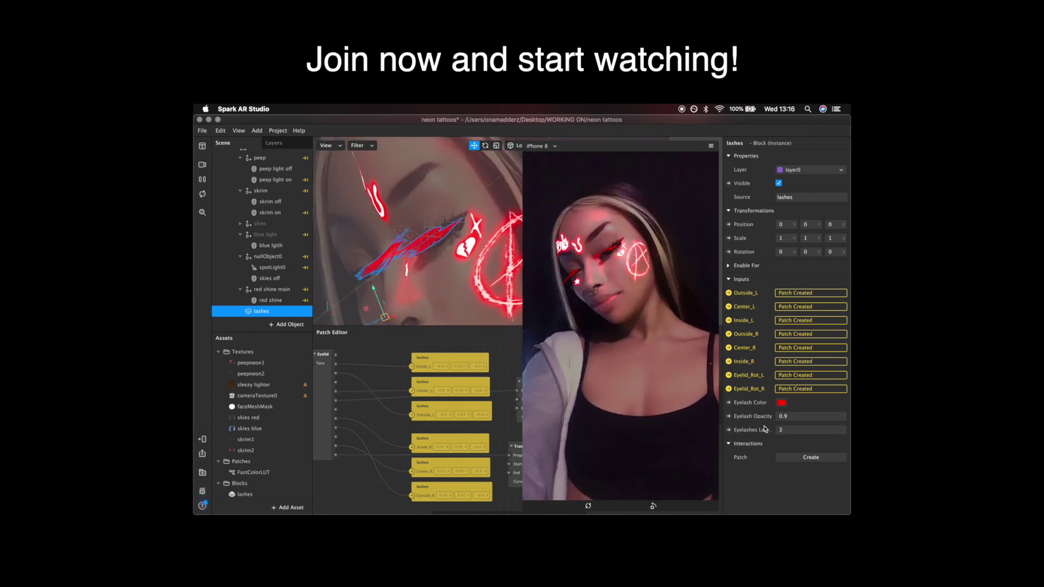